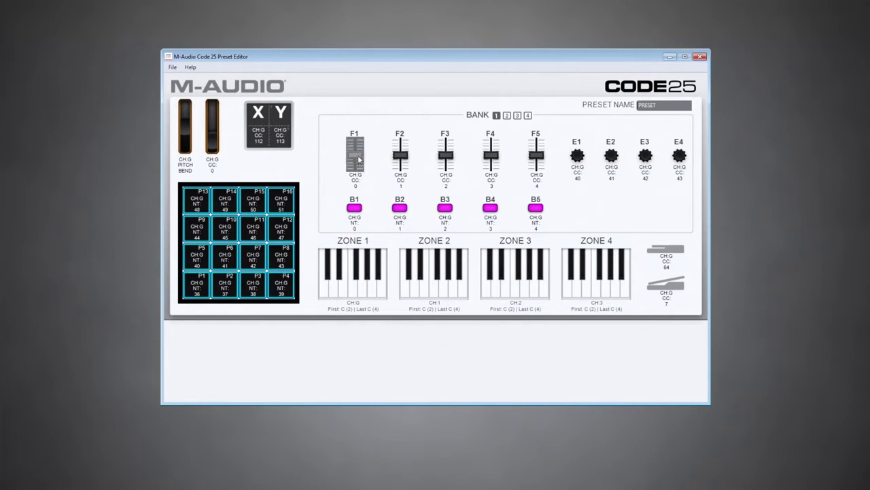
# Bring up the FADER 1 panel and browse the File menu without choosing anything
pyautogui.click(355, 155)
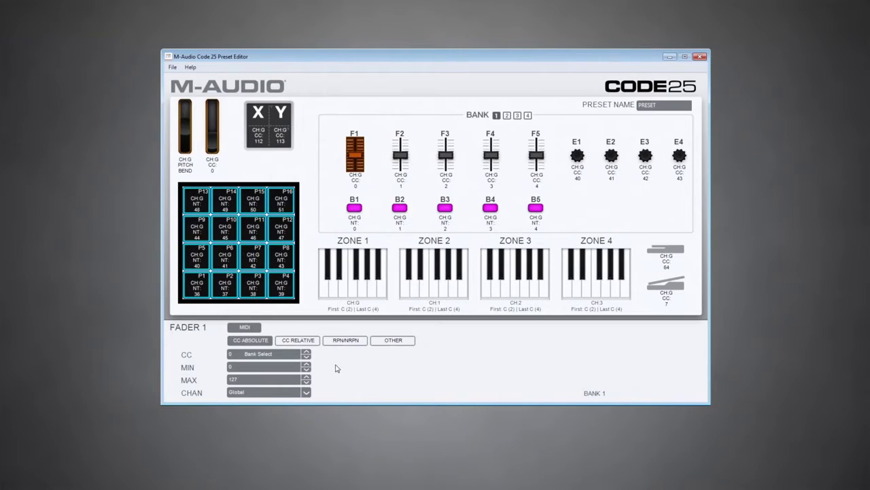
pyautogui.click(173, 68)
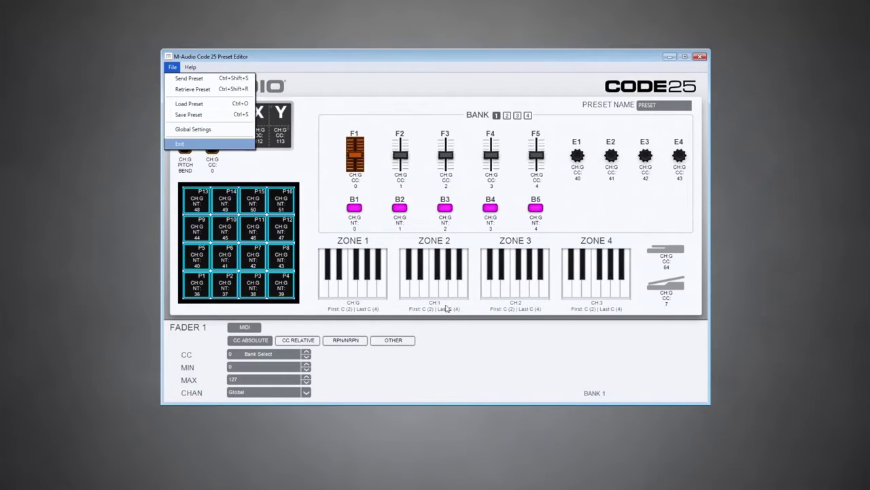
pyautogui.click(497, 336)
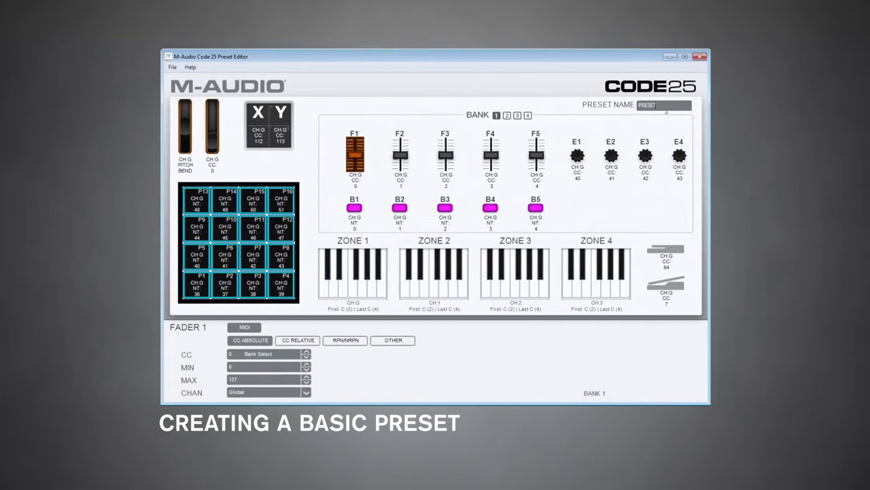
# Replace the Preset Name field's text with MIKE and confirm the edit
pyautogui.doubleClick(635, 107)
pyautogui.write('MIKE')
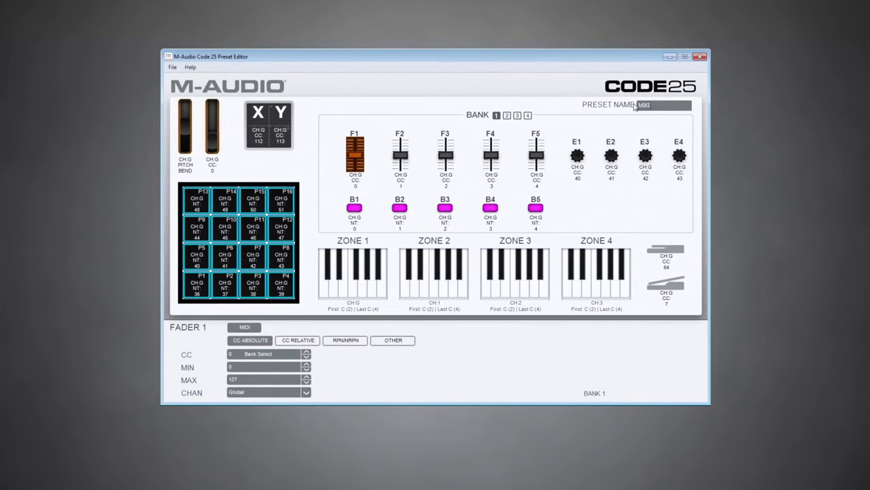
pyautogui.click(538, 343)
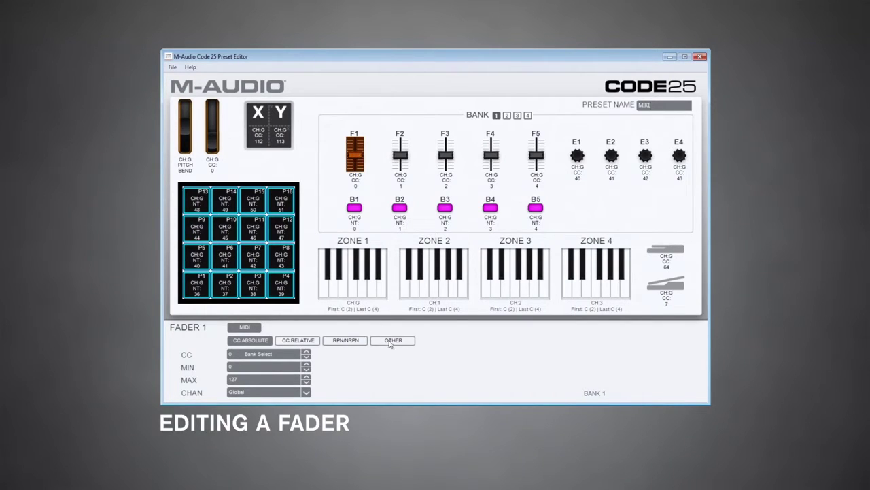
# Set fader F1 to type Pitch Bend with MAX 127, then select button B1
pyautogui.click(391, 341)
pyautogui.click(306, 354)
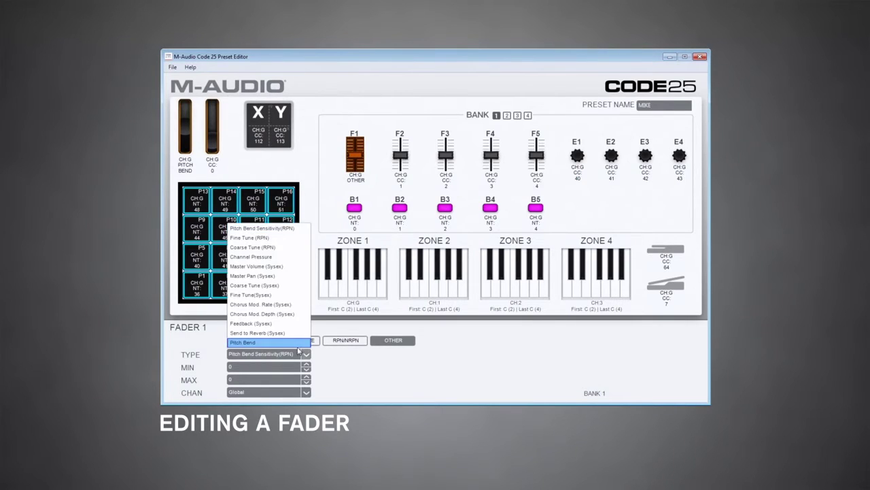
pyautogui.click(279, 342)
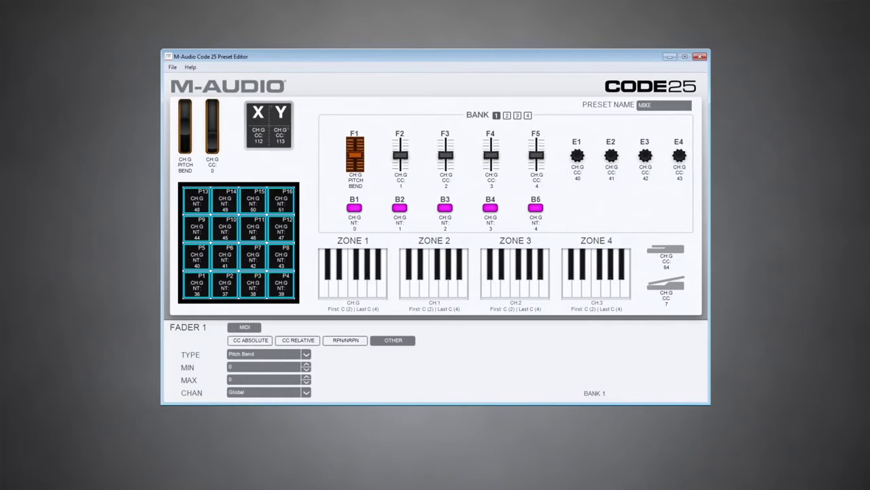
pyautogui.press('BackSpace')
pyautogui.write('127')
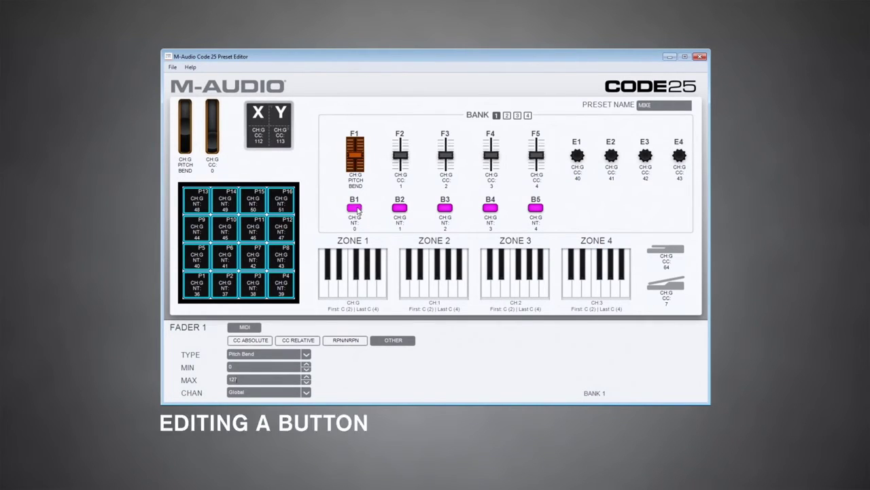
pyautogui.click(357, 210)
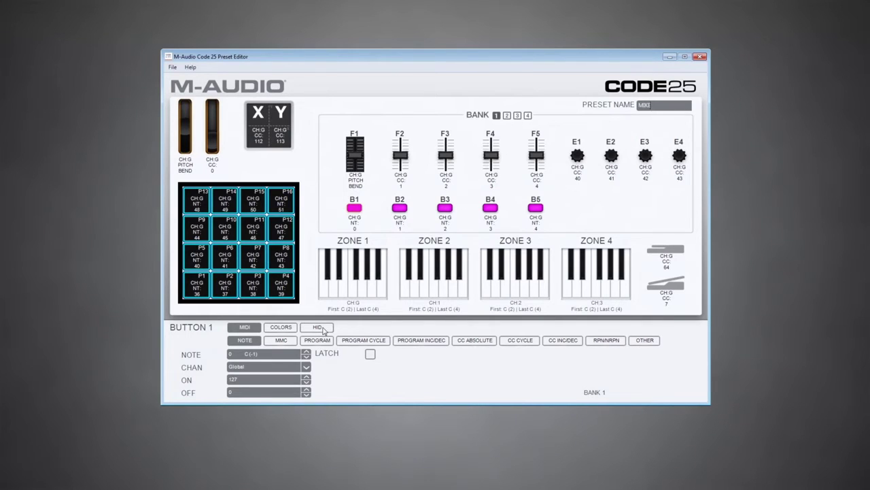
# Put button B1 in HID keystroke mode and bring up its assignable key list
pyautogui.click(317, 327)
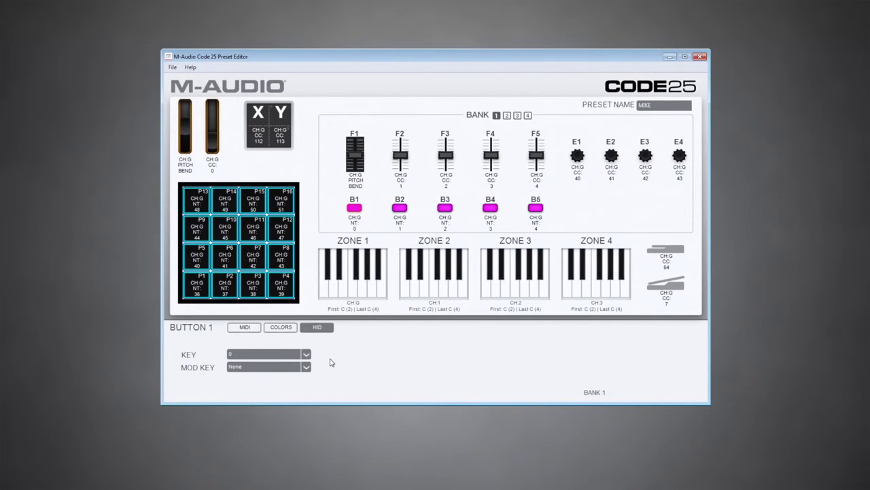
pyautogui.click(306, 354)
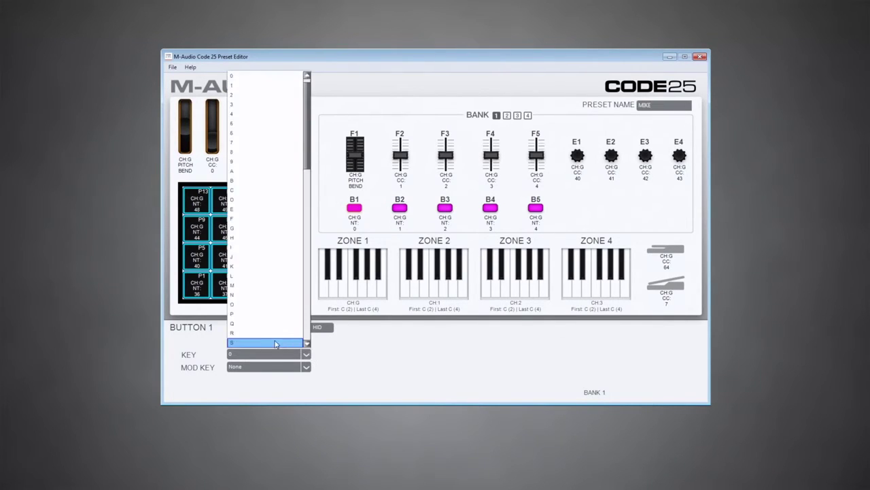
# Assign button B1 key S with the Ctrl (Windows) modifier, sending Ctrl+S
pyautogui.click(276, 344)
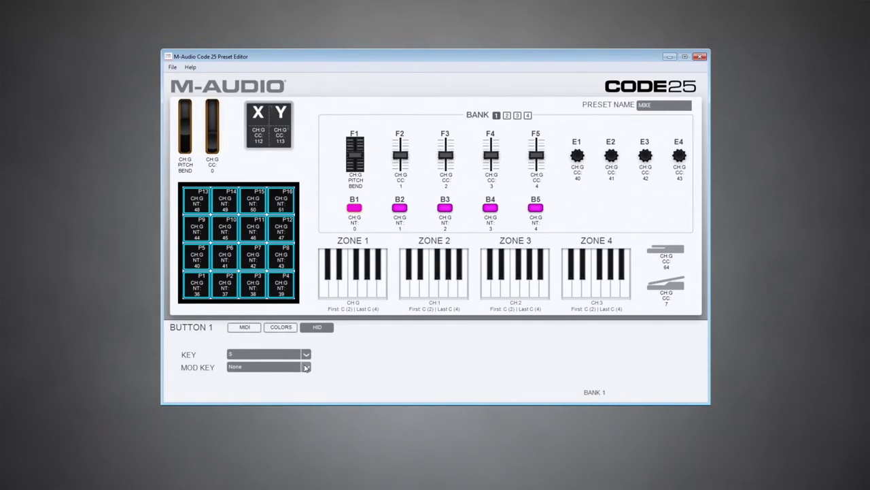
pyautogui.click(306, 367)
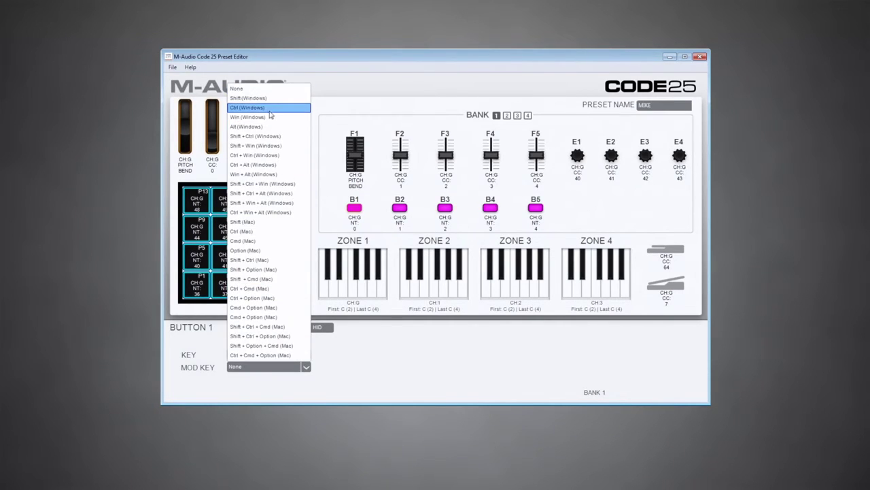
pyautogui.click(270, 110)
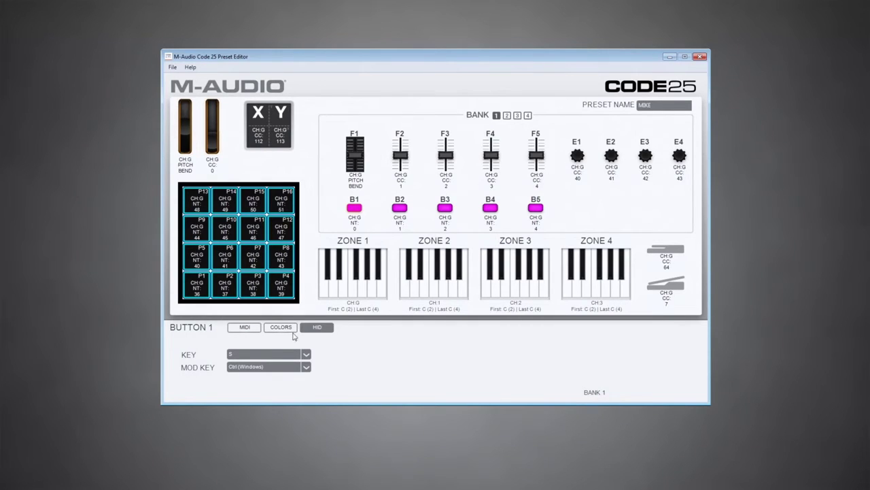
# Set pad P1 to NOTE and lower it to 24 so pads run 24–39
pyautogui.click(197, 285)
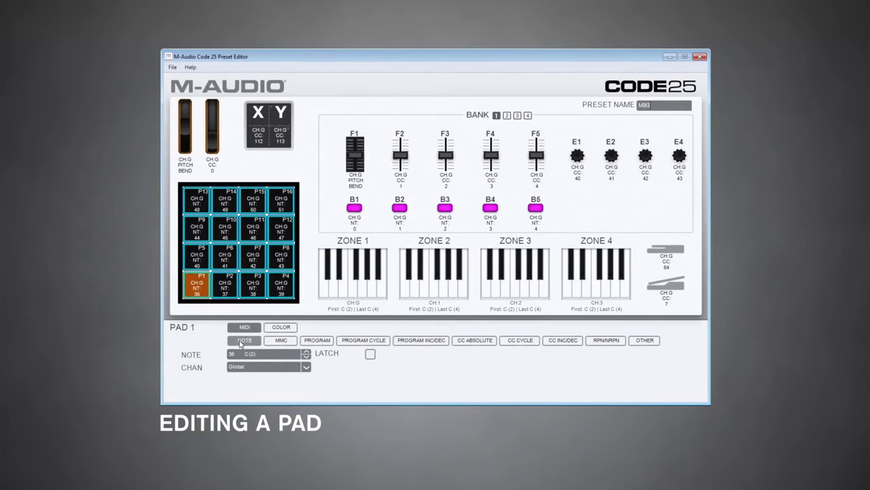
pyautogui.click(240, 341)
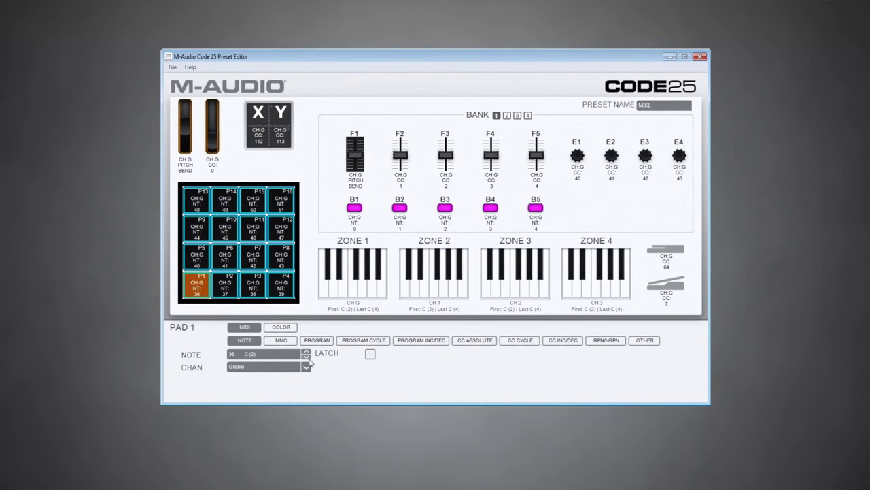
pyautogui.click(307, 358)
pyautogui.click(307, 358)
pyautogui.click(307, 358)
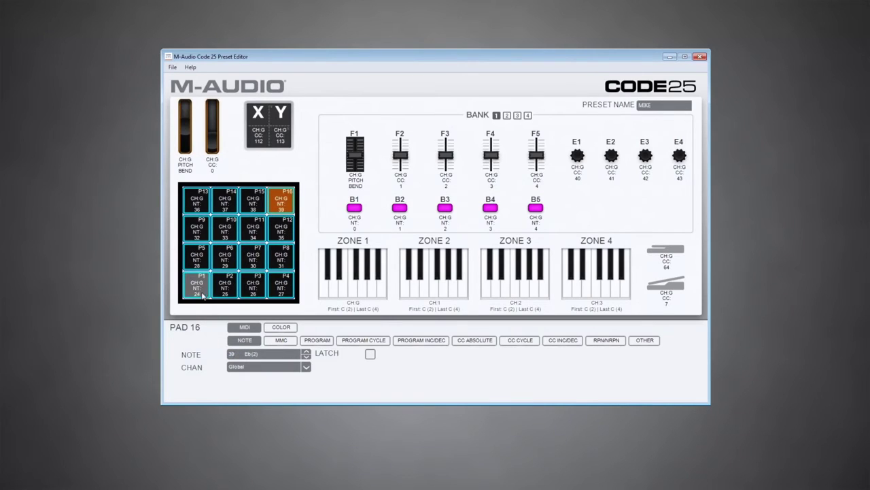
pyautogui.click(202, 293)
# Keep pad 1's first colour Cyan and leave its MIDI mode on Note
pyautogui.click(283, 328)
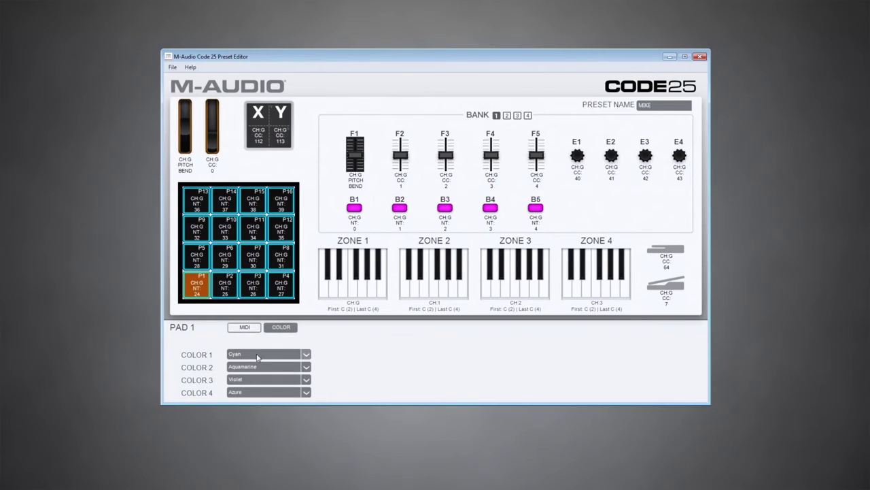
pyautogui.click(257, 355)
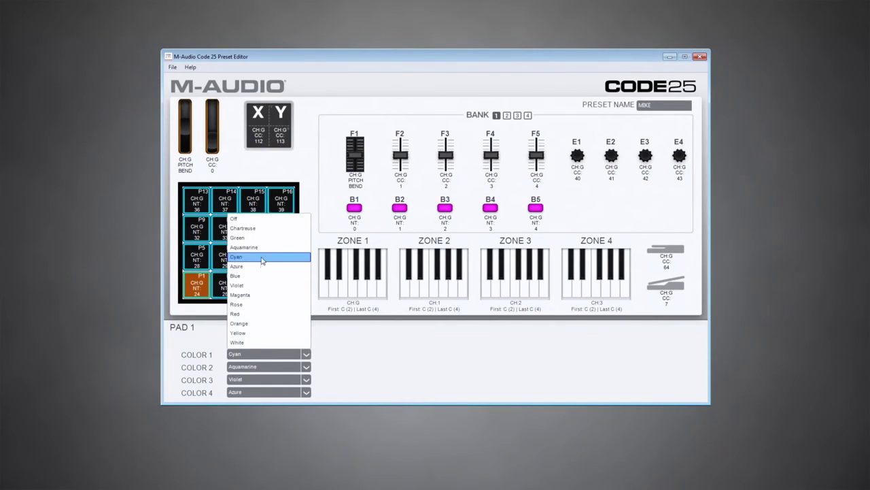
pyautogui.click(258, 257)
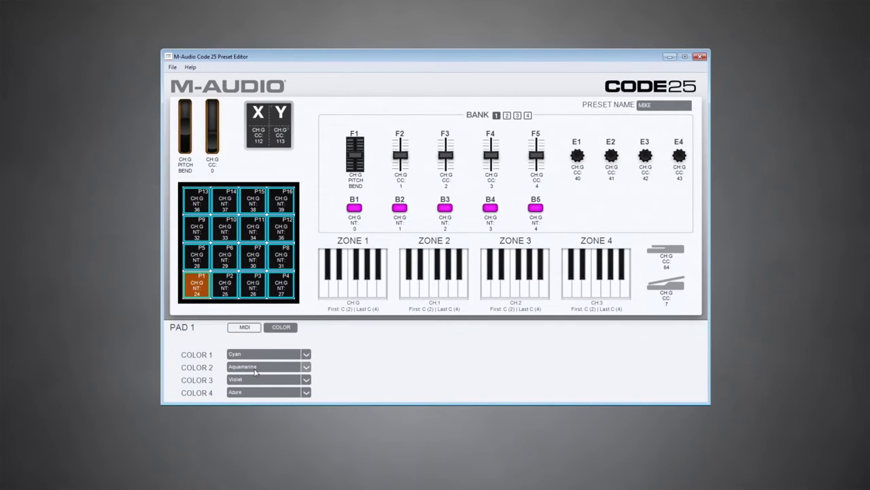
pyautogui.click(248, 327)
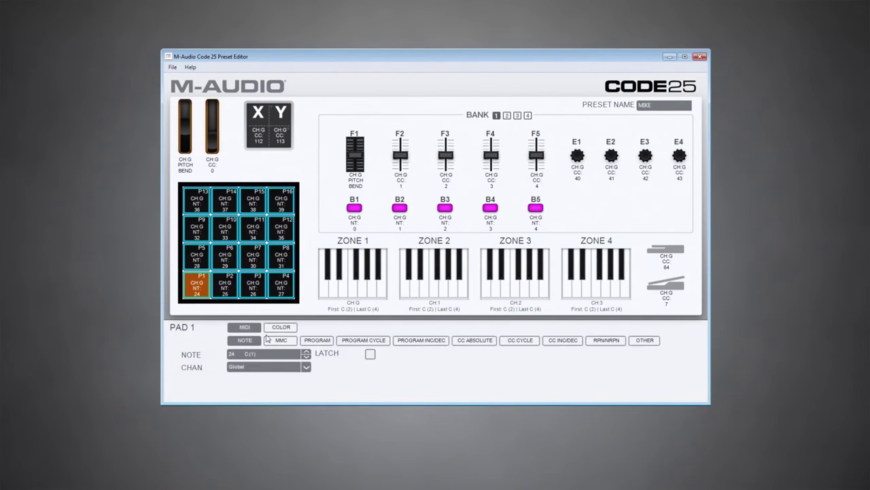
pyautogui.click(519, 343)
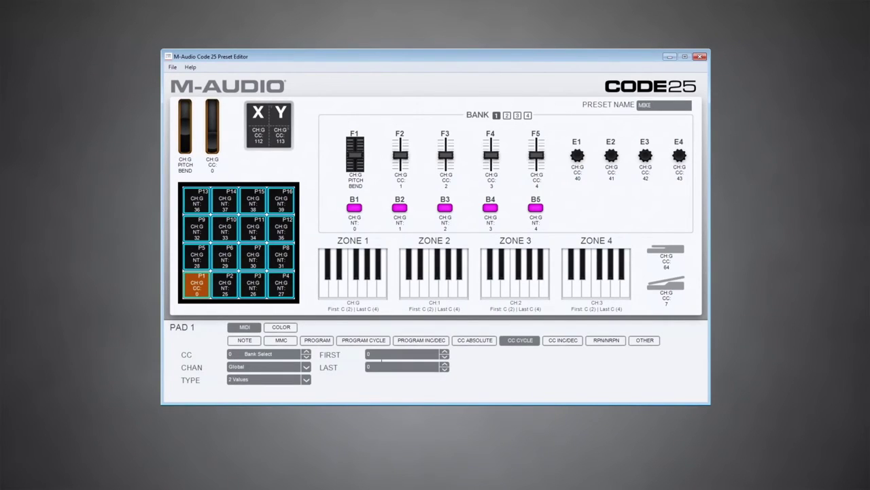
pyautogui.click(283, 329)
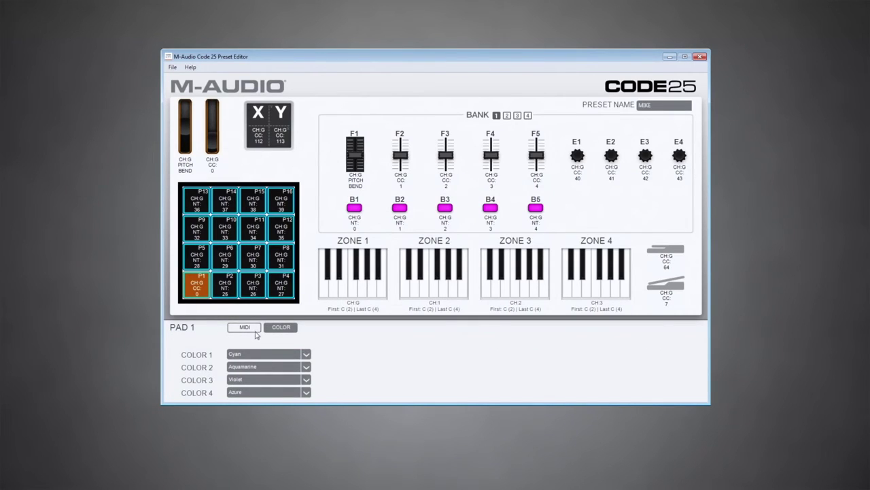
pyautogui.click(255, 331)
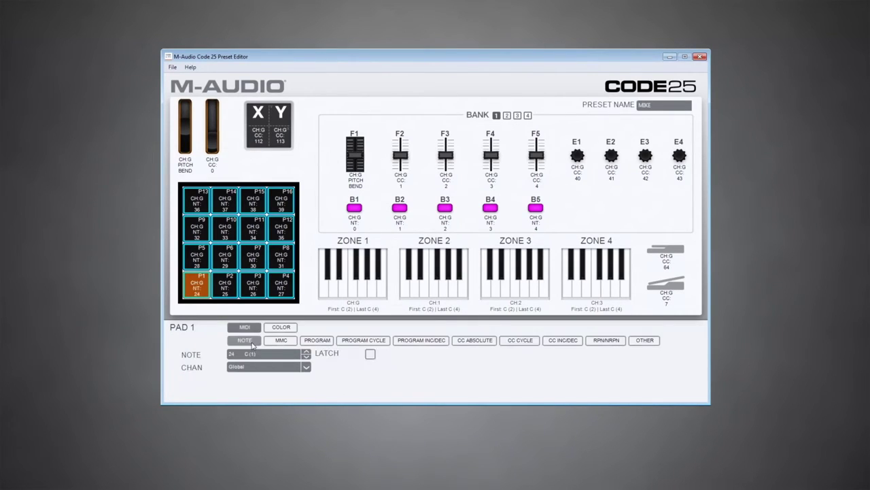
pyautogui.click(253, 343)
pyautogui.click(285, 329)
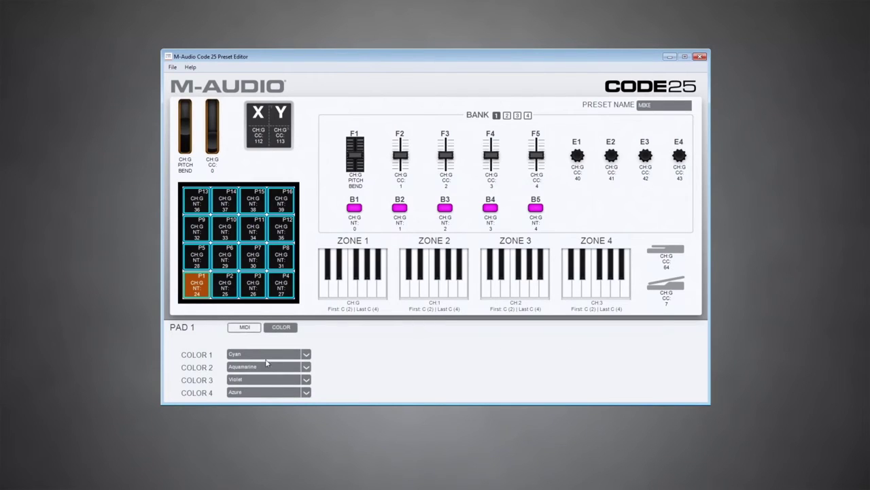
# Set pad 1's COLOR 3 and COLOR 4 to Off
pyautogui.click(278, 376)
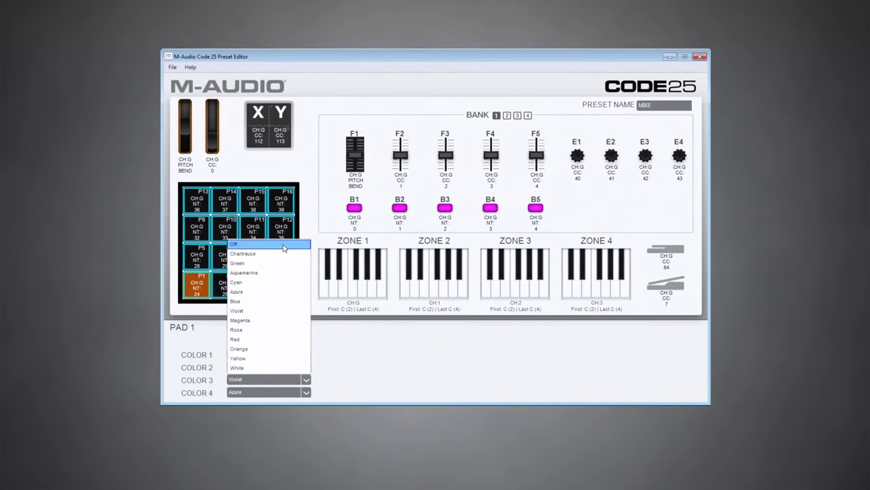
pyautogui.click(285, 243)
pyautogui.click(306, 393)
pyautogui.click(281, 263)
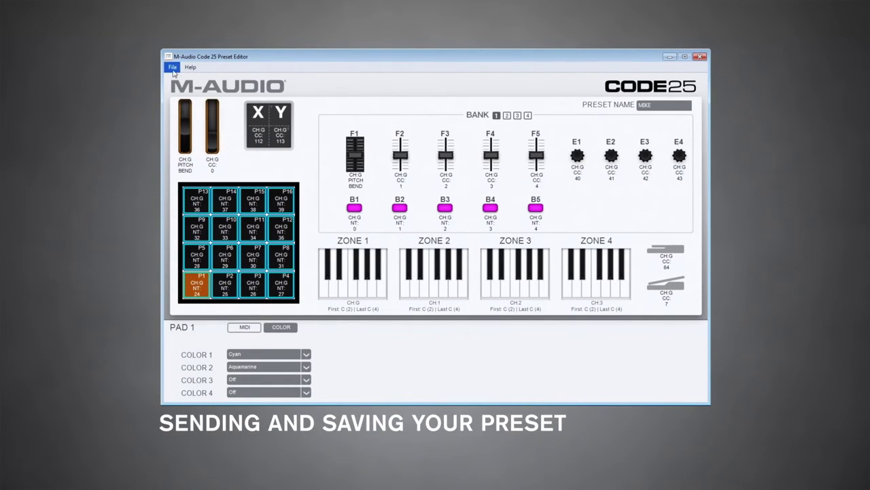
# Send the MIKE preset through File > Send Preset to destination Preset 1
pyautogui.click(173, 67)
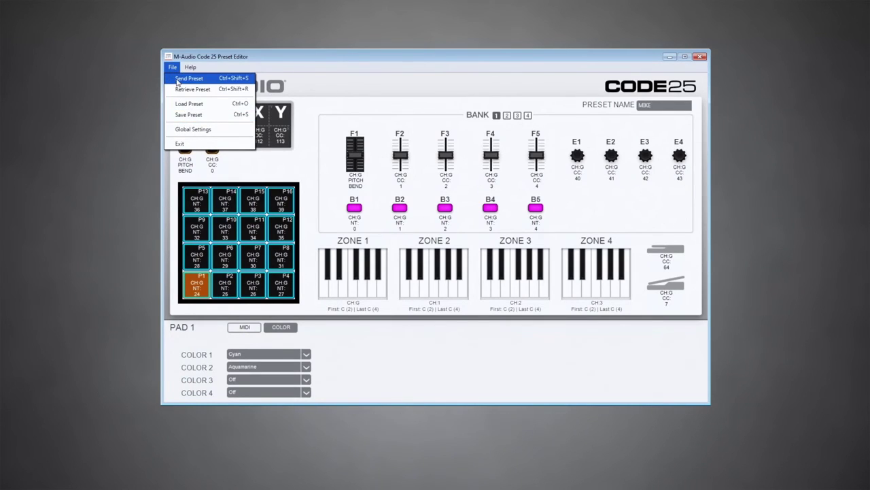
pyautogui.click(177, 79)
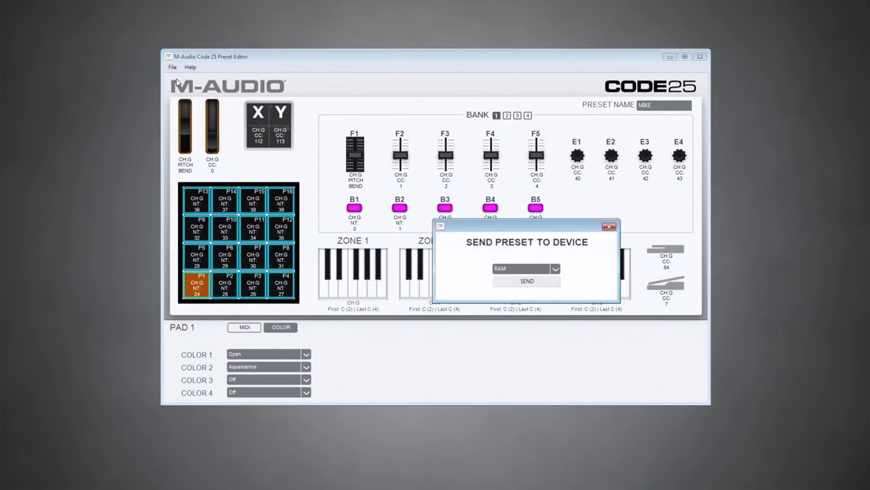
pyautogui.moveTo(546, 234)
pyautogui.mouseDown()
pyautogui.moveTo(491, 205)
pyautogui.moveTo(471, 143)
pyautogui.mouseUp()
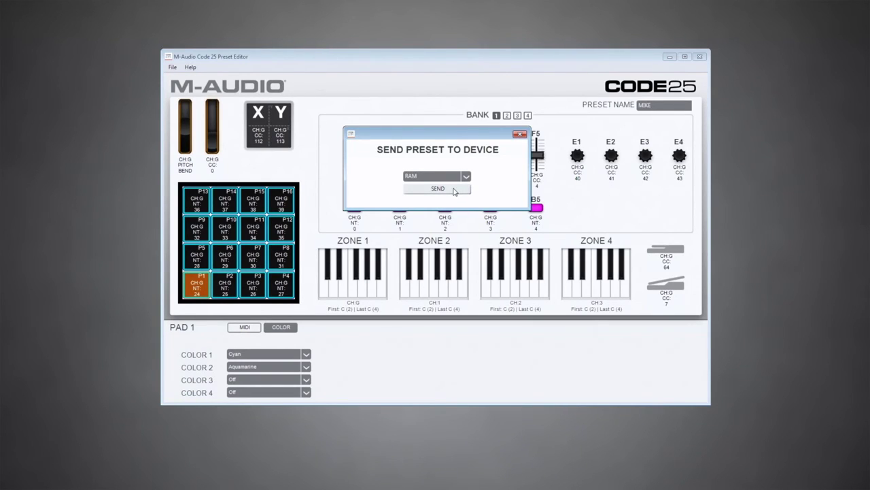
pyautogui.click(465, 176)
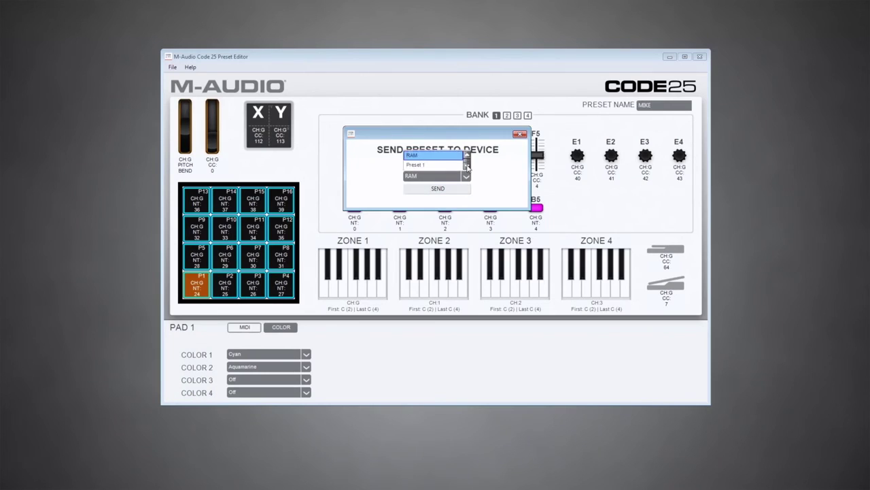
pyautogui.click(467, 167)
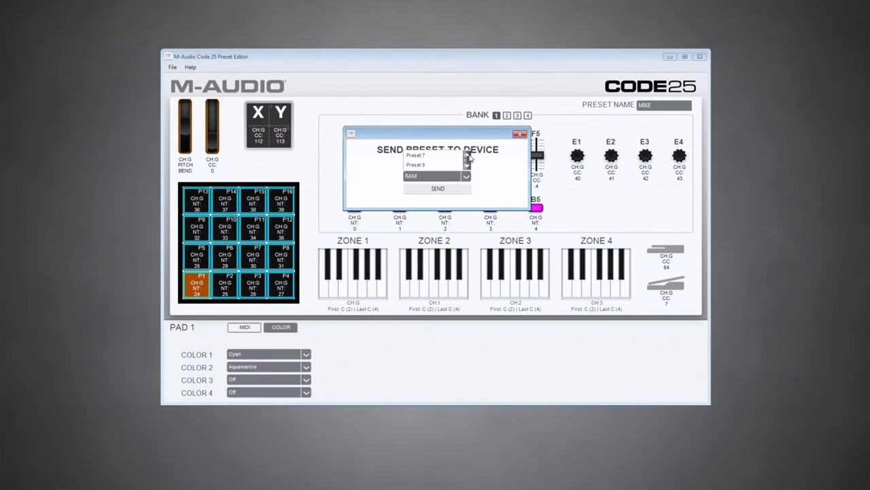
pyautogui.scroll(3, 469, 157)
pyautogui.click(440, 164)
pyautogui.click(440, 192)
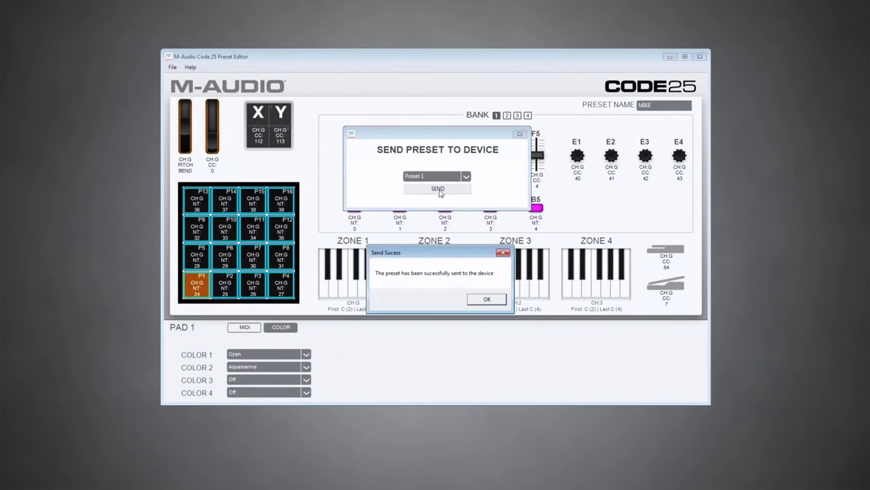
# Acknowledge the Send Success message with OK and close the Send Preset to Device window
pyautogui.moveTo(443, 252); pyautogui.dragTo(438, 146)
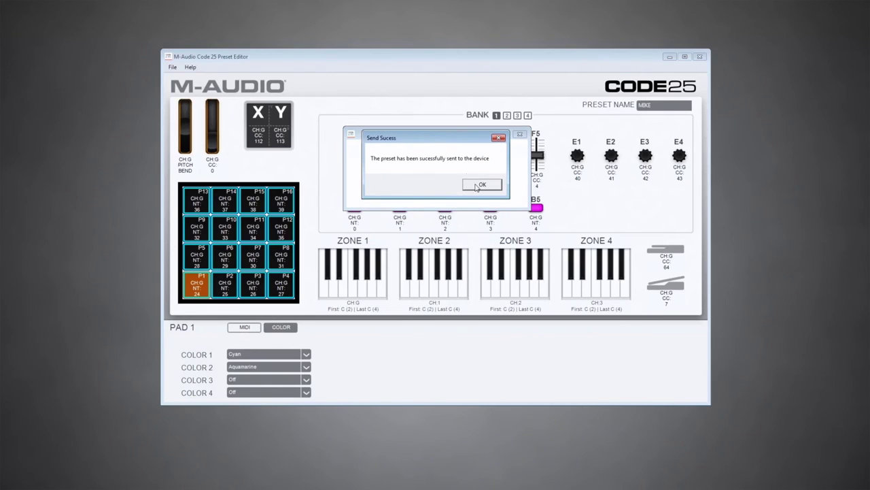
pyautogui.click(477, 189)
pyautogui.click(521, 135)
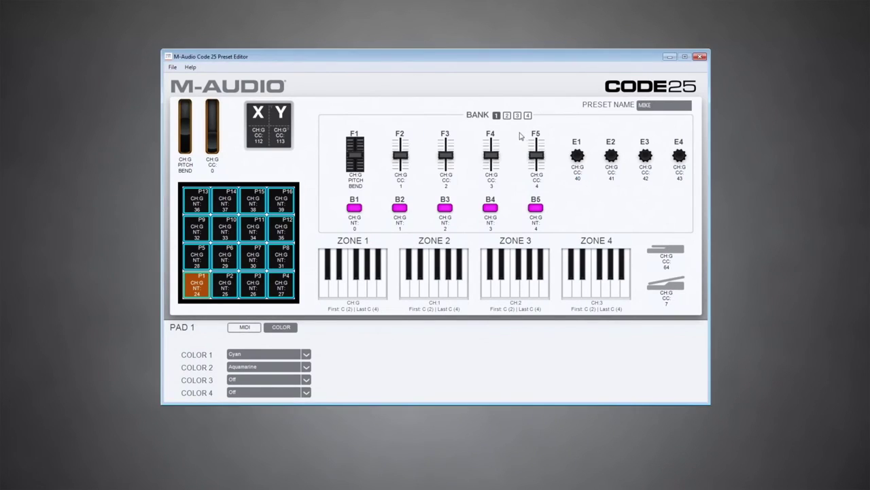